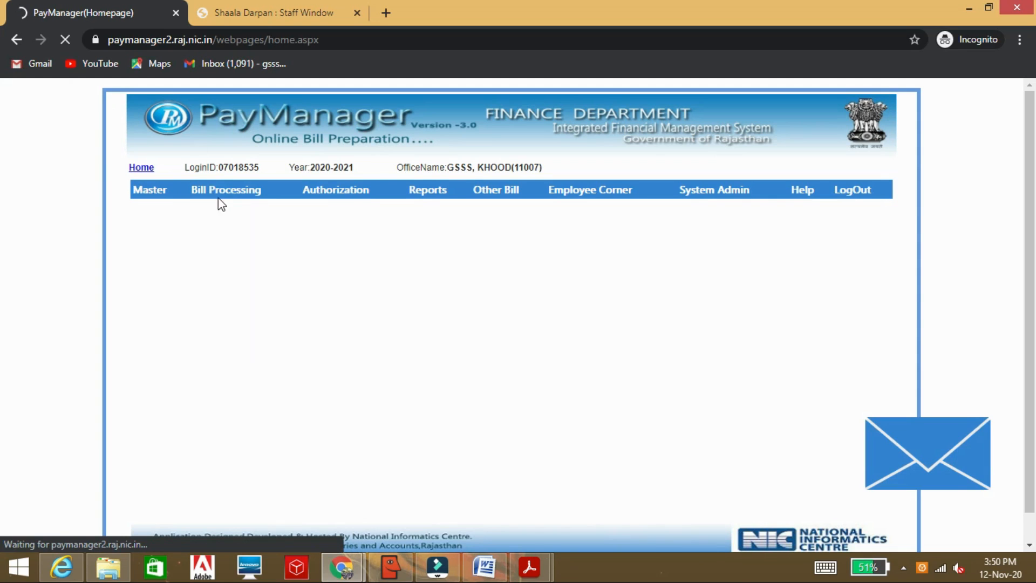
- Open a manual bill allocation under Bill No Allocation and set bill type Bonus with object head 01
{"action": "mouse_move", "coordinate": [270, 226]}
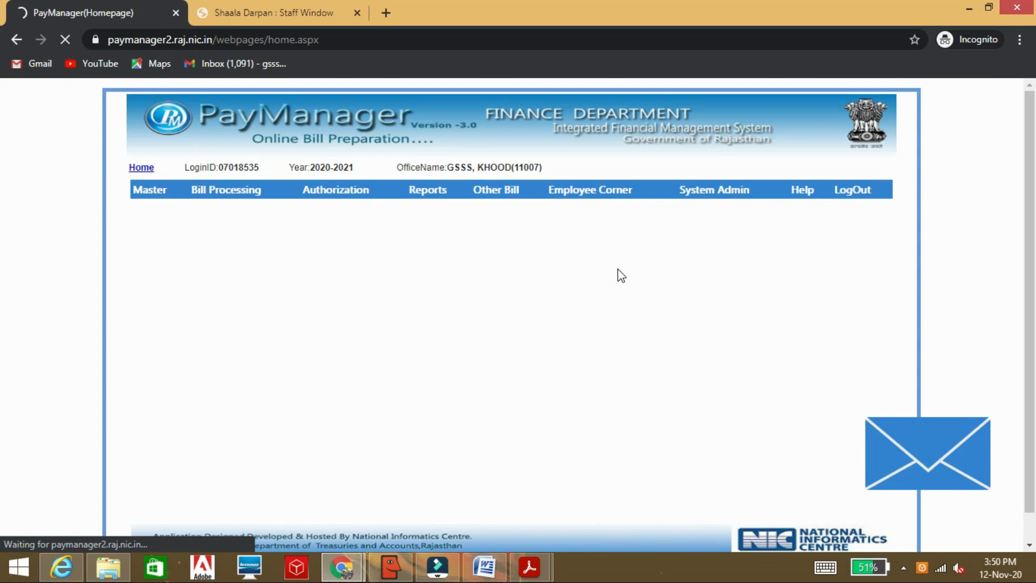
{"action": "left_click", "coordinate": [526, 264]}
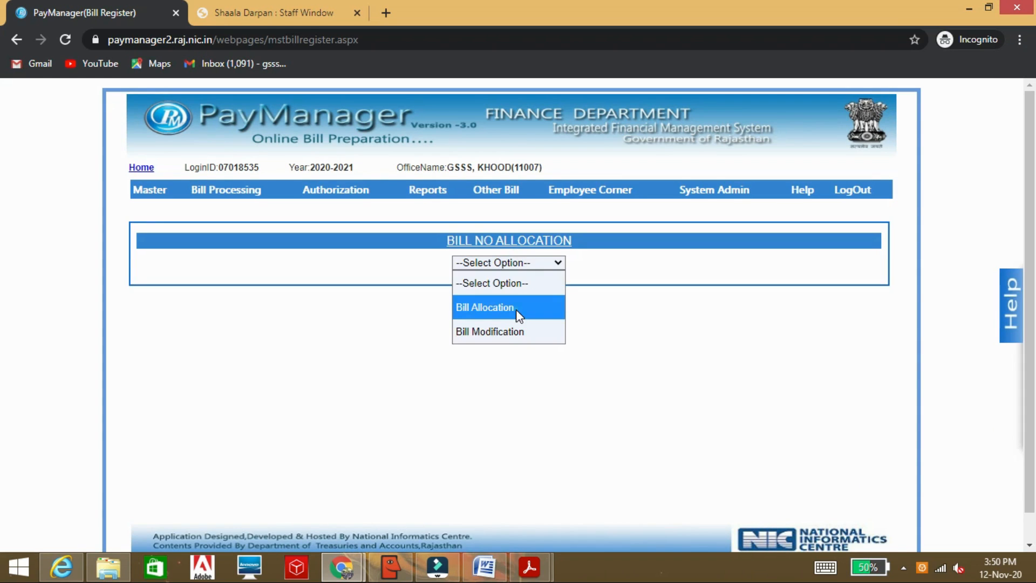
{"action": "left_click", "coordinate": [516, 309]}
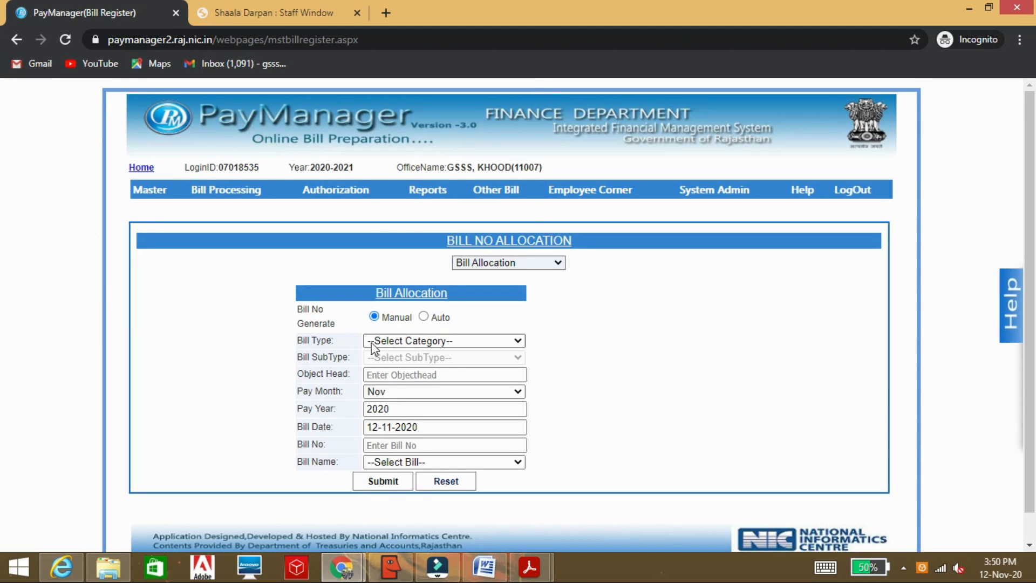
{"action": "left_click", "coordinate": [380, 340]}
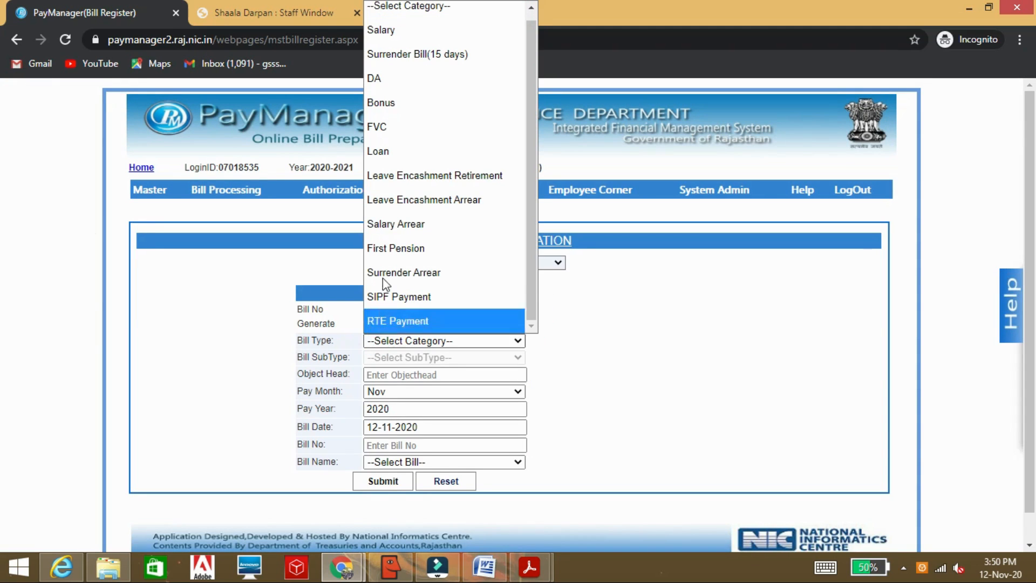
{"action": "left_click", "coordinate": [396, 109]}
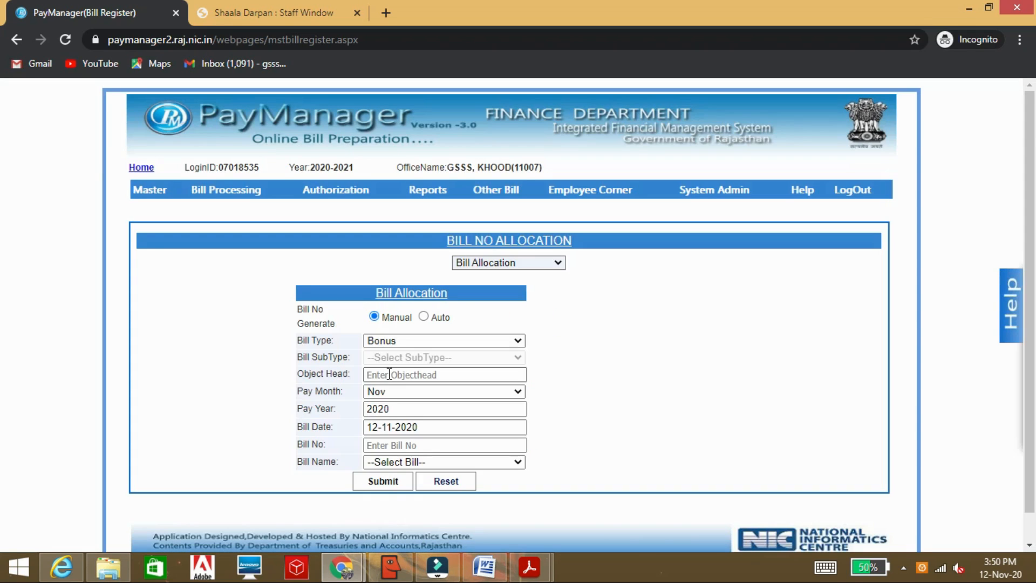
{"action": "left_click", "coordinate": [389, 374]}
{"action": "type", "text": "01"}
{"action": "left_click", "coordinate": [600, 386]}
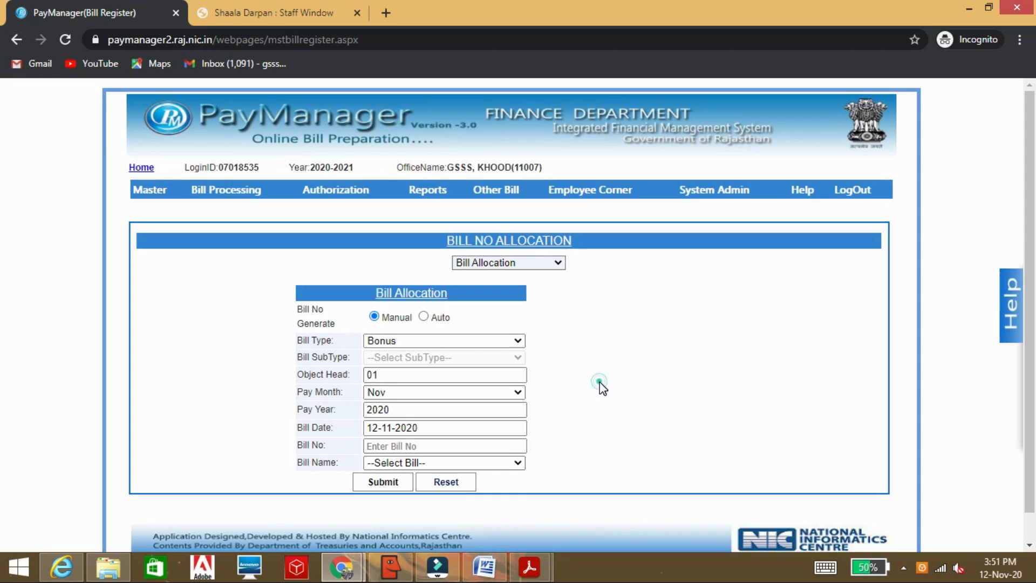
- Enter bill number 108, choose the bill name STATE FUND 01, and submit the bill allocation
{"action": "left_click", "coordinate": [406, 447]}
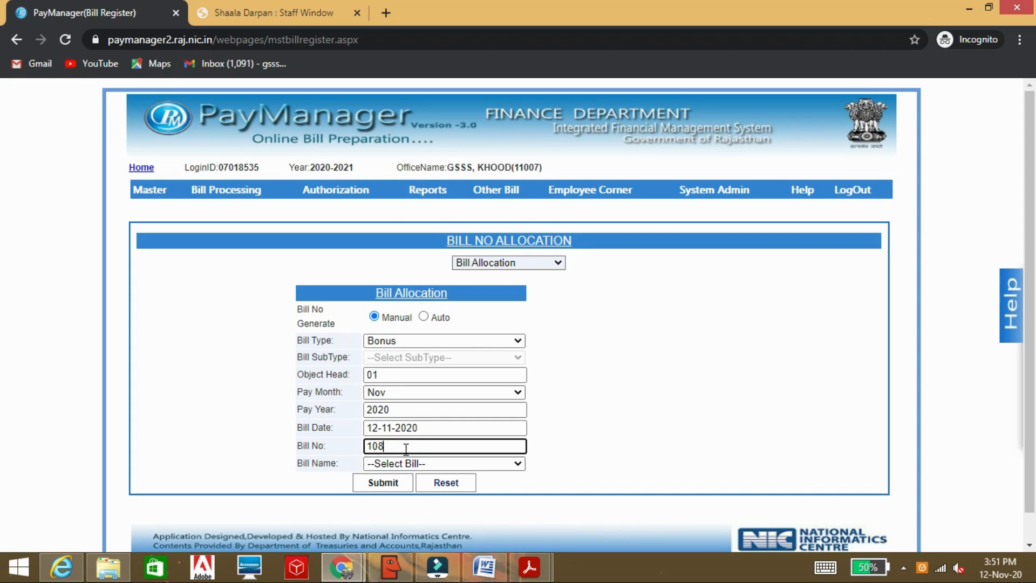
{"action": "left_click", "coordinate": [407, 464]}
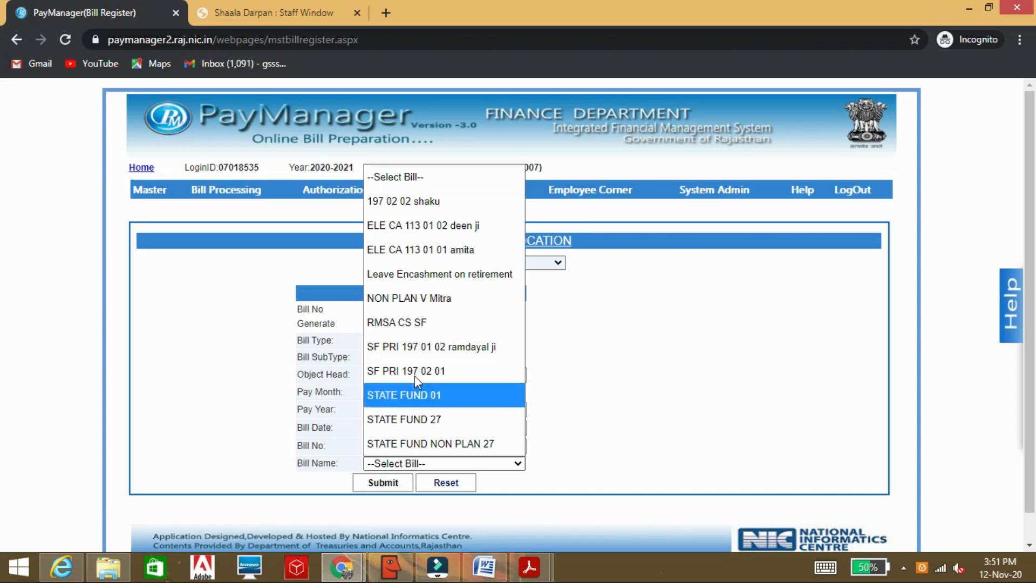
{"action": "left_click", "coordinate": [441, 396]}
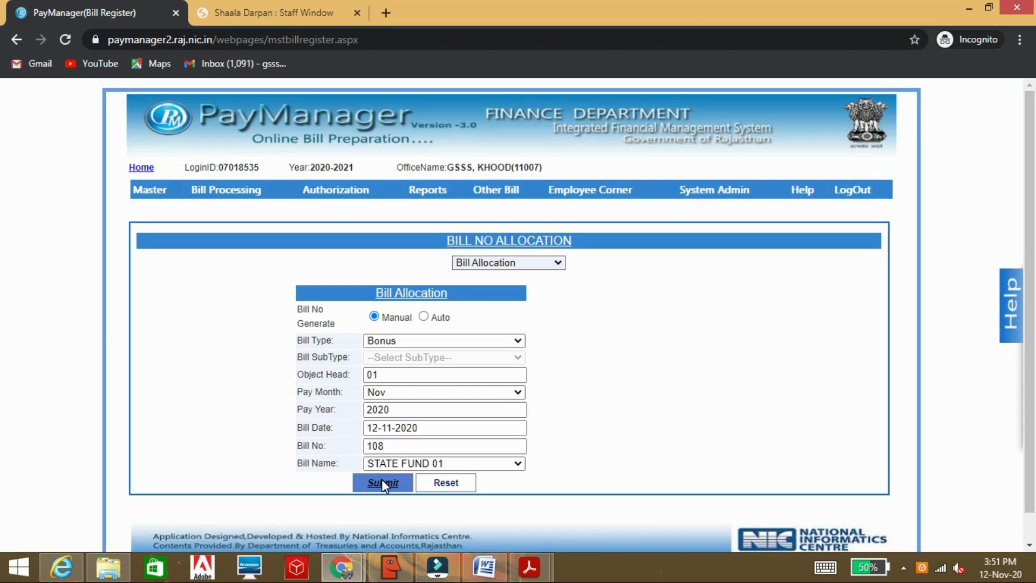
{"action": "left_click", "coordinate": [382, 482]}
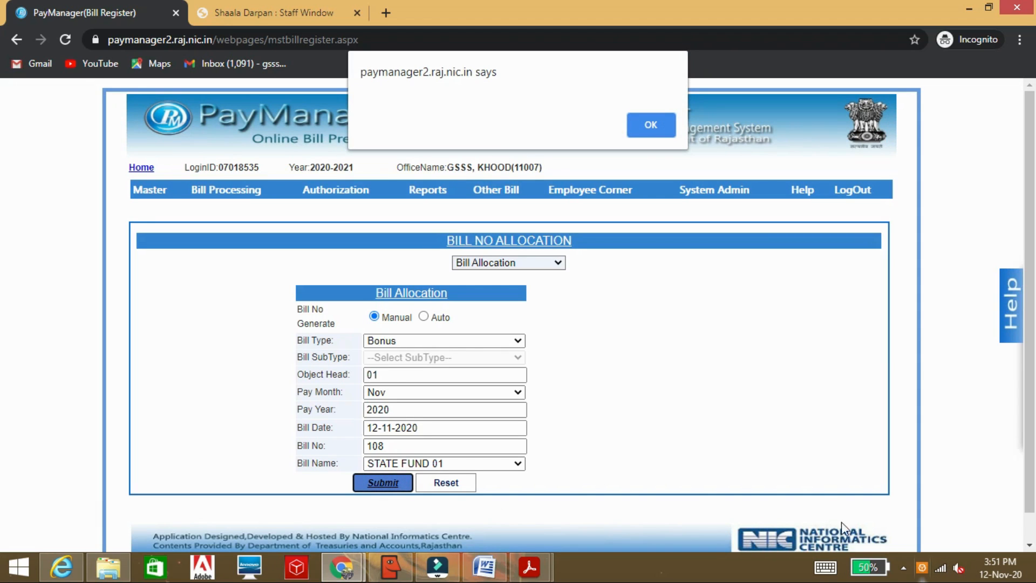
{"action": "key", "text": "Return"}
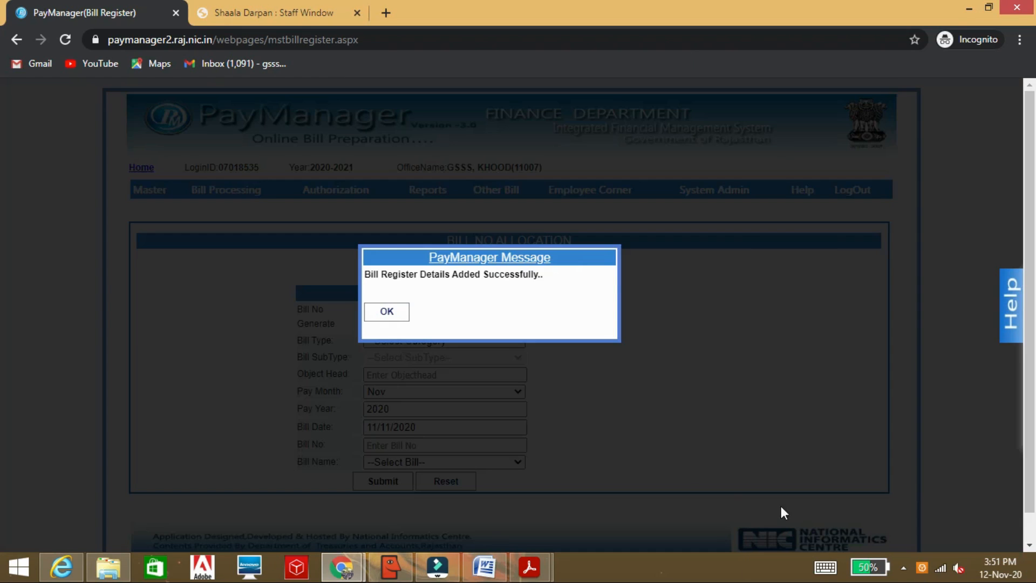
{"action": "left_click", "coordinate": [388, 312]}
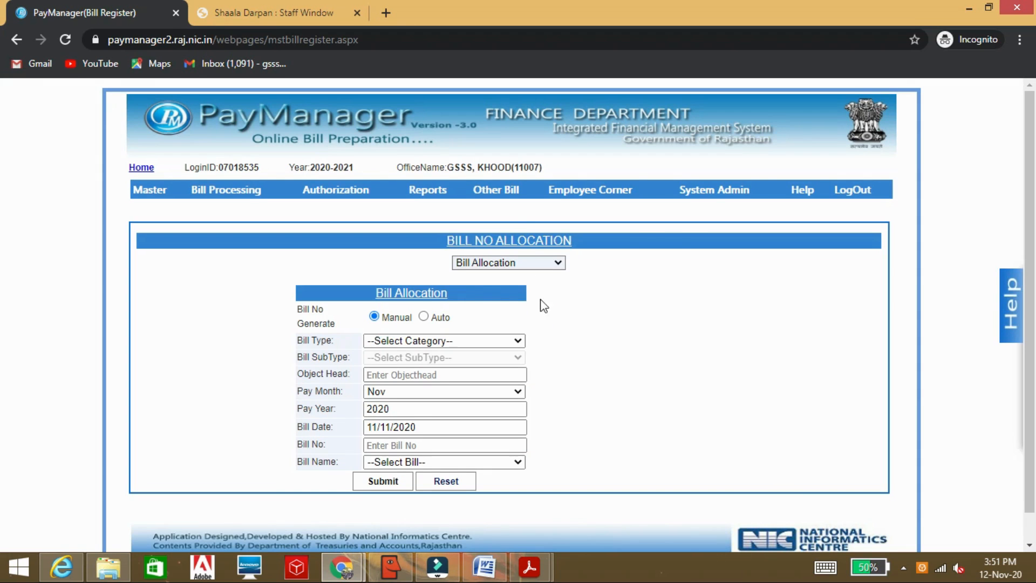
- Open Bonus Detail and select STATE FUND 01, bill 108 and order F.6(6)FD2020-10/11/2020 for November 2020
{"action": "mouse_move", "coordinate": [496, 190]}
{"action": "mouse_move", "coordinate": [496, 207]}
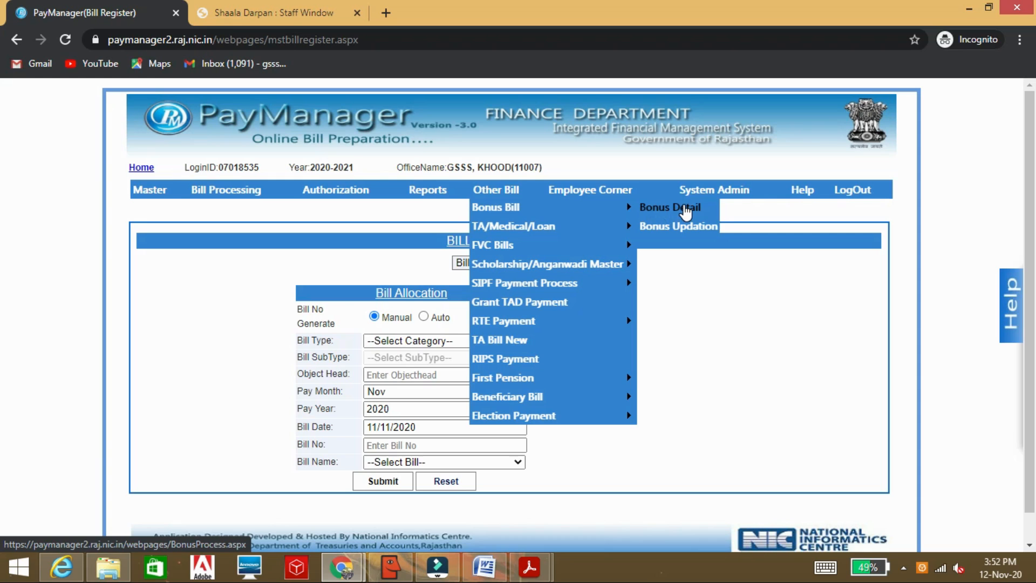
{"action": "left_click", "coordinate": [686, 210]}
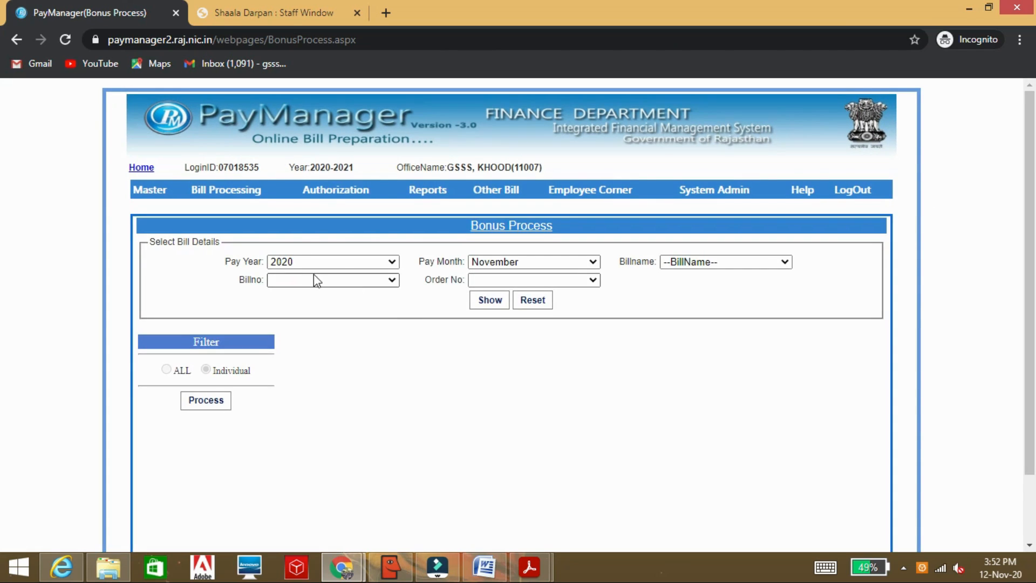
{"action": "left_click", "coordinate": [684, 261]}
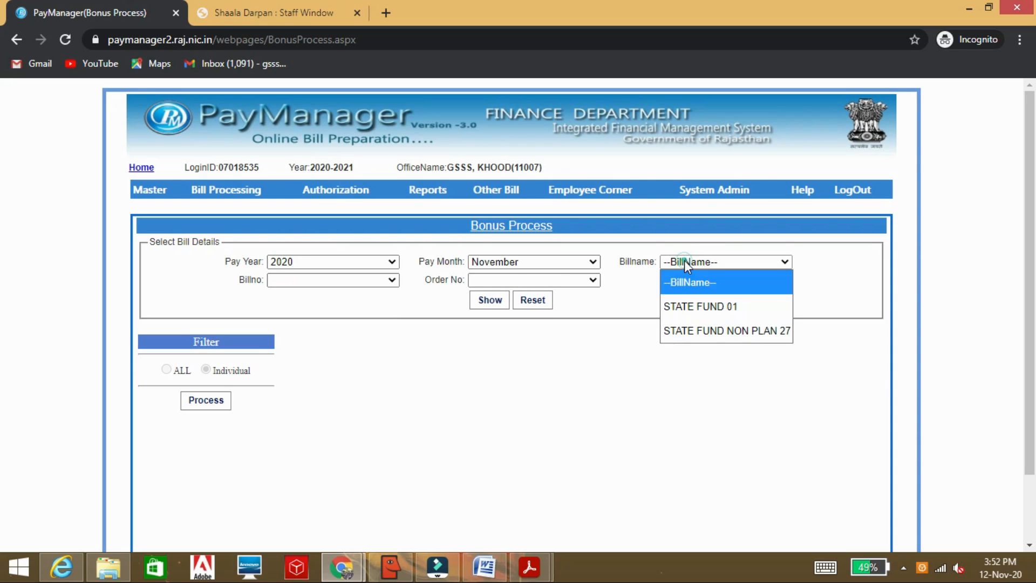
{"action": "left_click", "coordinate": [687, 306]}
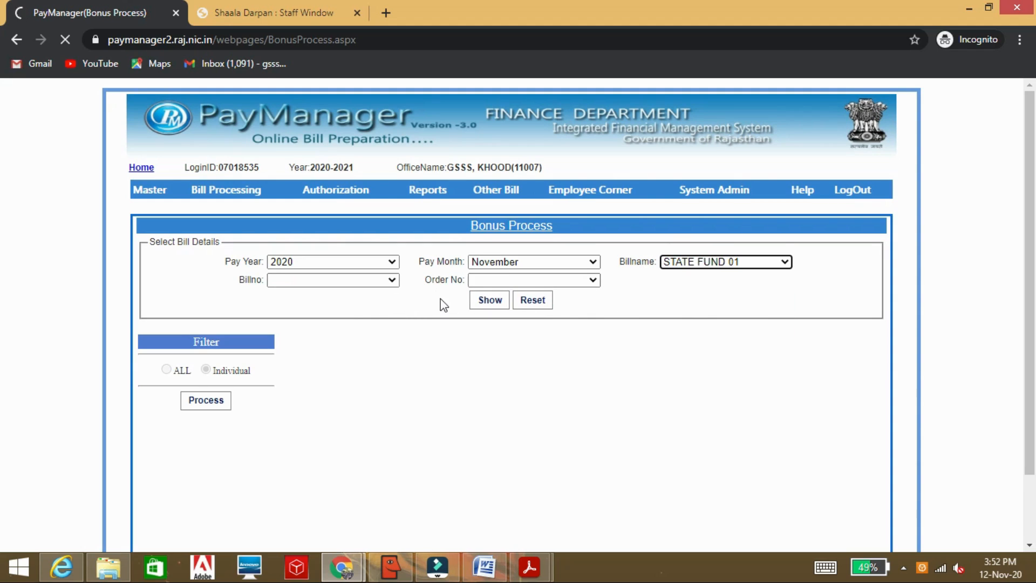
{"action": "left_click", "coordinate": [475, 300]}
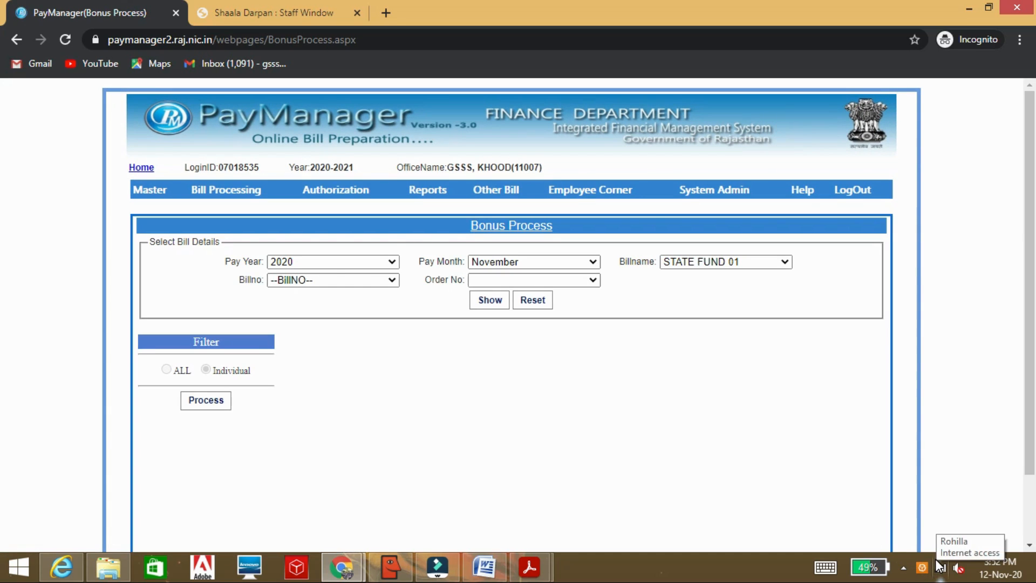
{"action": "left_click", "coordinate": [568, 278]}
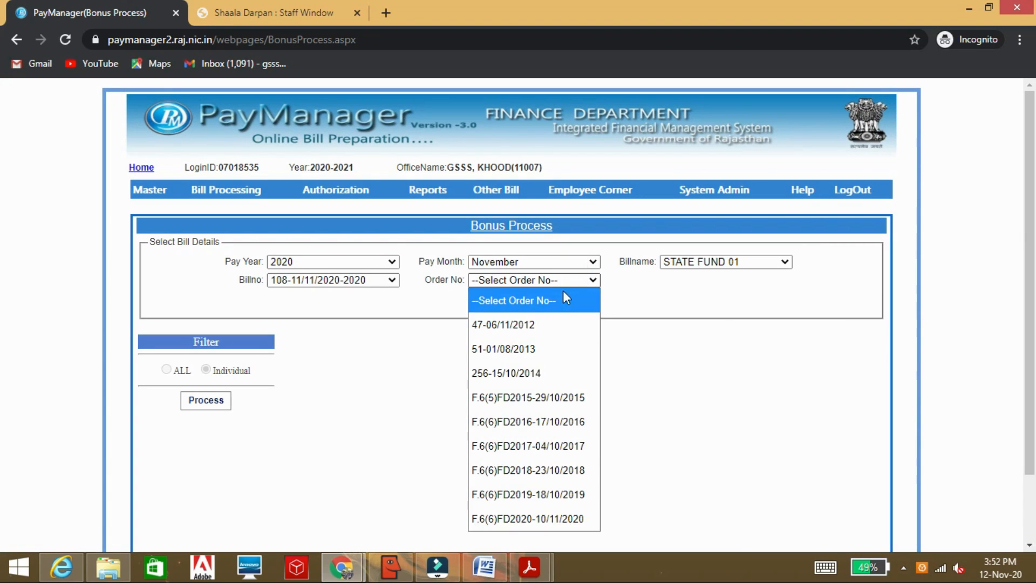
{"action": "left_click", "coordinate": [545, 519]}
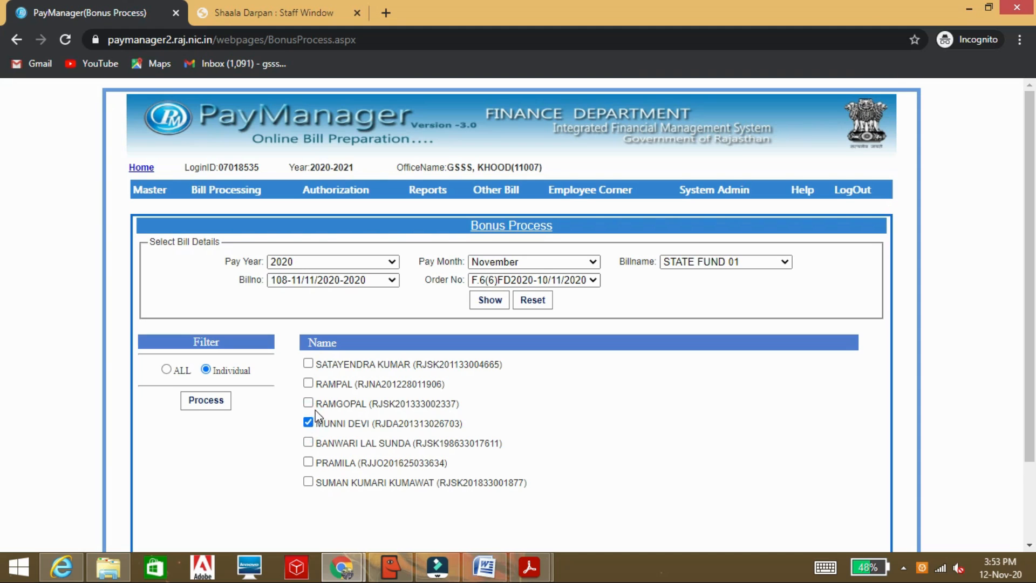
- Process the bonus for the individually ticked employee and acknowledge the message
{"action": "scroll", "coordinate": [305, 423], "scroll_direction": "down", "scroll_amount": 2}
{"action": "left_click", "coordinate": [209, 311]}
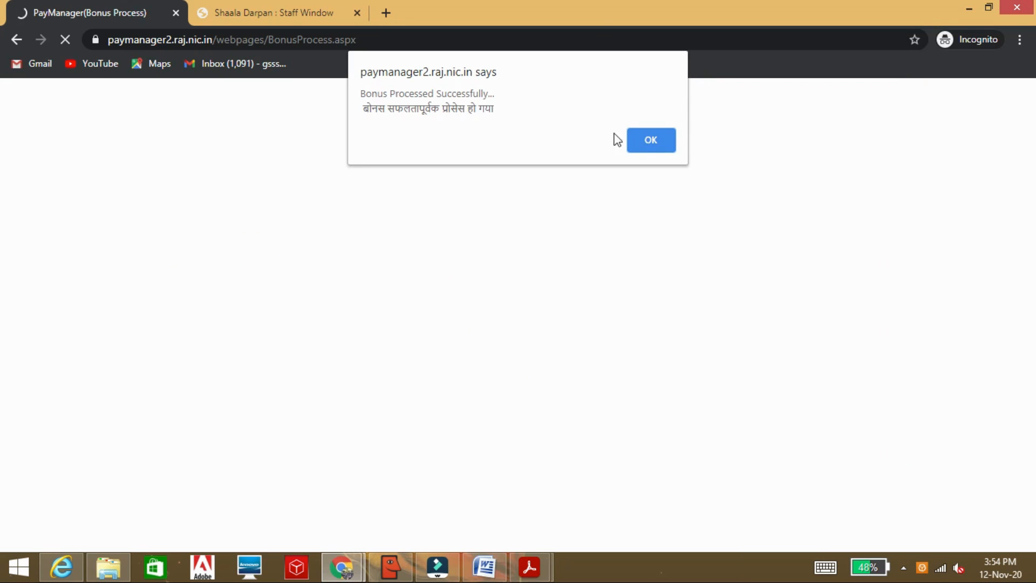
{"action": "left_click", "coordinate": [645, 141]}
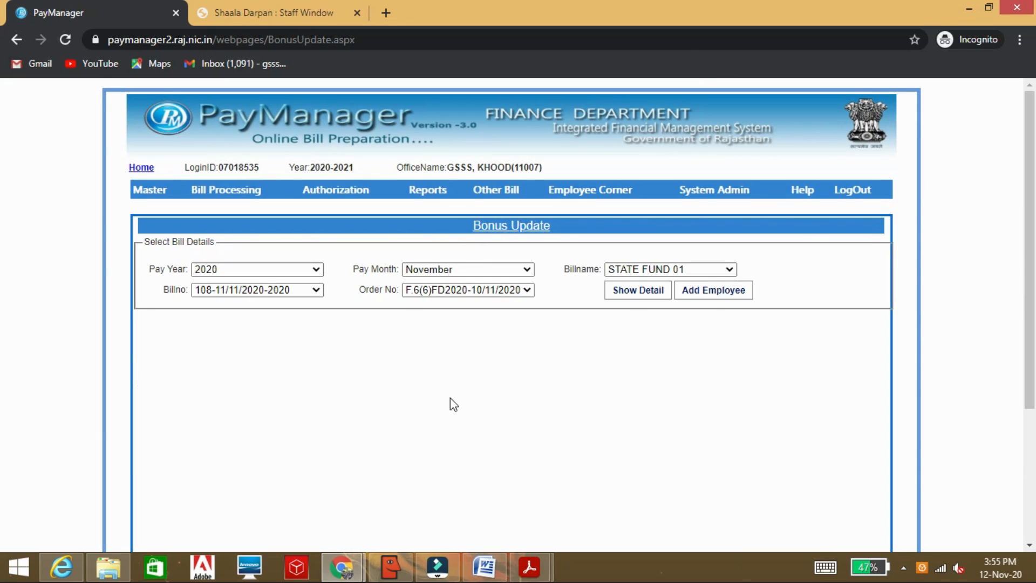
- Show the employee's bonus details in Bonus Update for bill 108 of STATE FUND 01
{"action": "mouse_move", "coordinate": [476, 197]}
{"action": "left_click", "coordinate": [629, 294]}
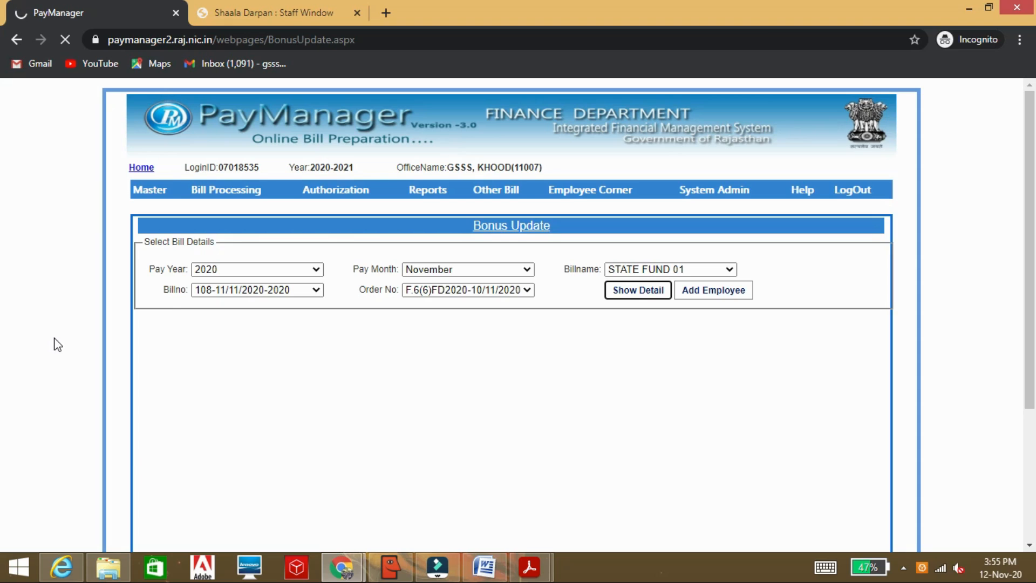
{"action": "key", "text": "super+p"}
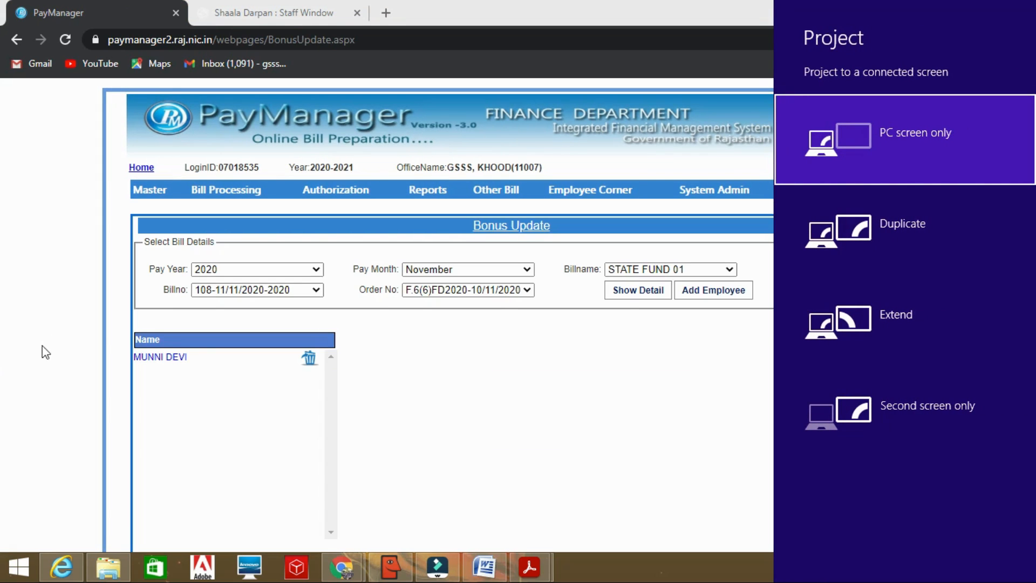
{"action": "left_click", "coordinate": [468, 370]}
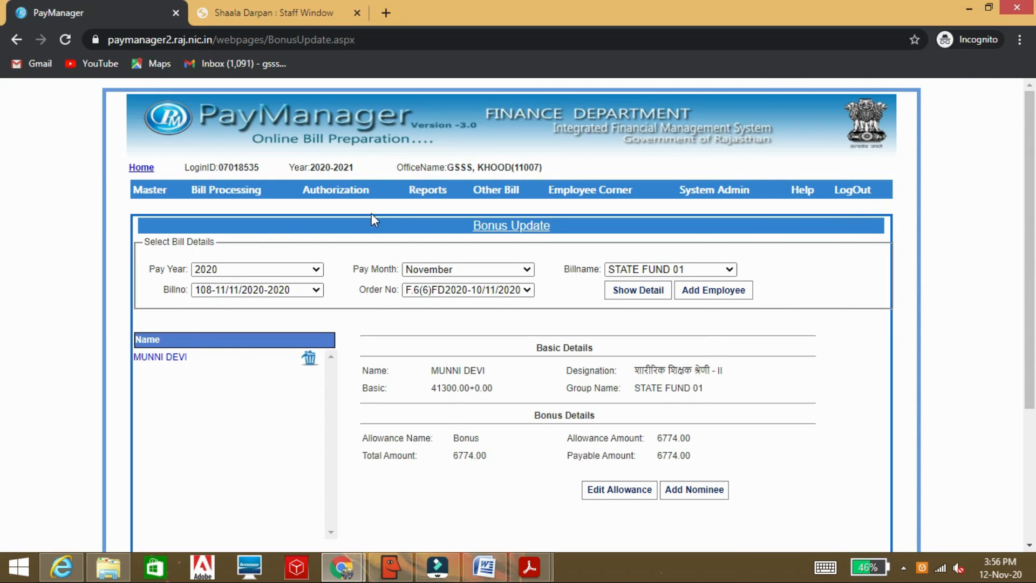
- Open the Bonus Inner report from the other bill reports
{"action": "mouse_move", "coordinate": [425, 199]}
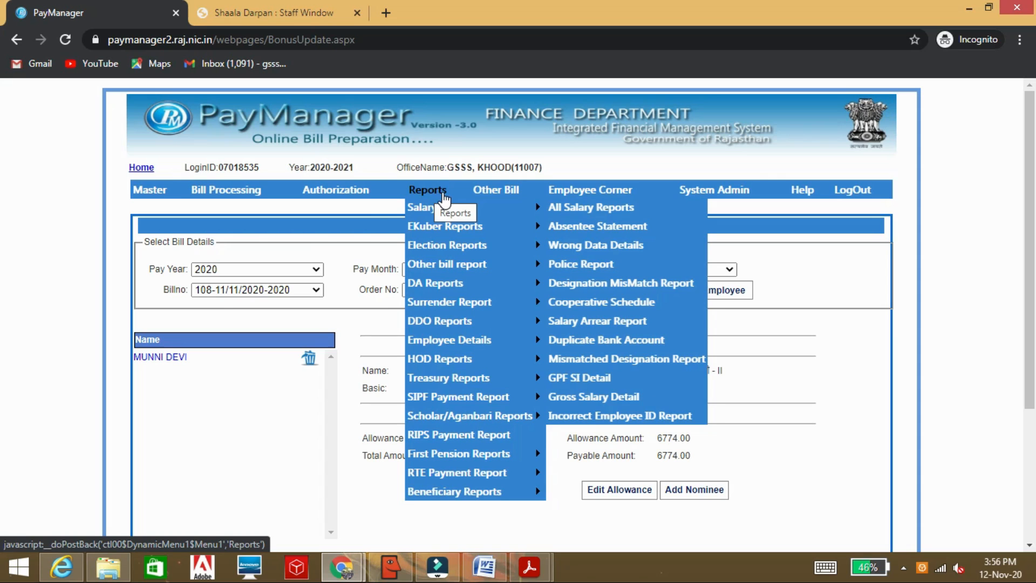
{"action": "mouse_move", "coordinate": [471, 267]}
{"action": "mouse_move", "coordinate": [610, 269]}
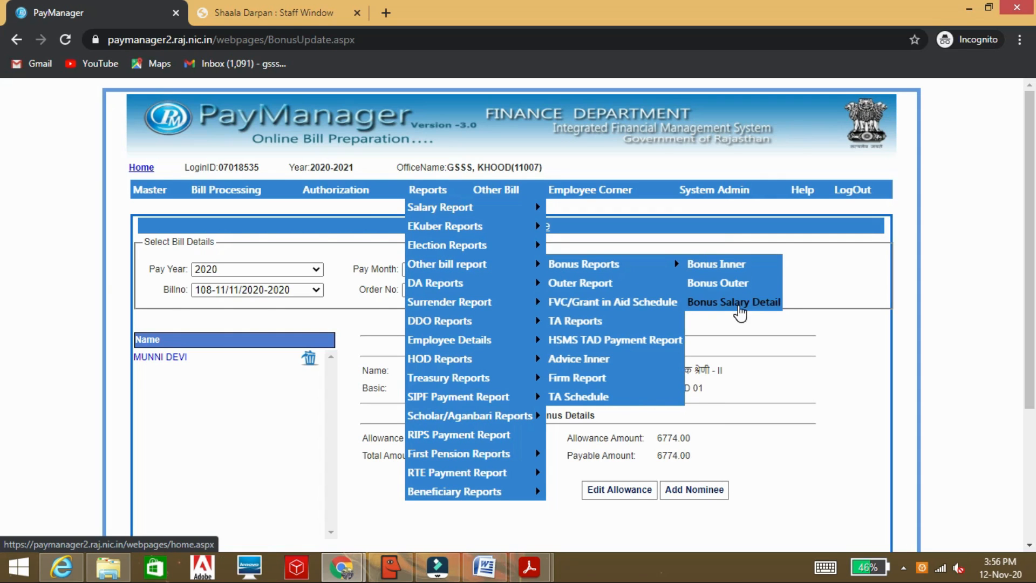
{"action": "left_click", "coordinate": [724, 268]}
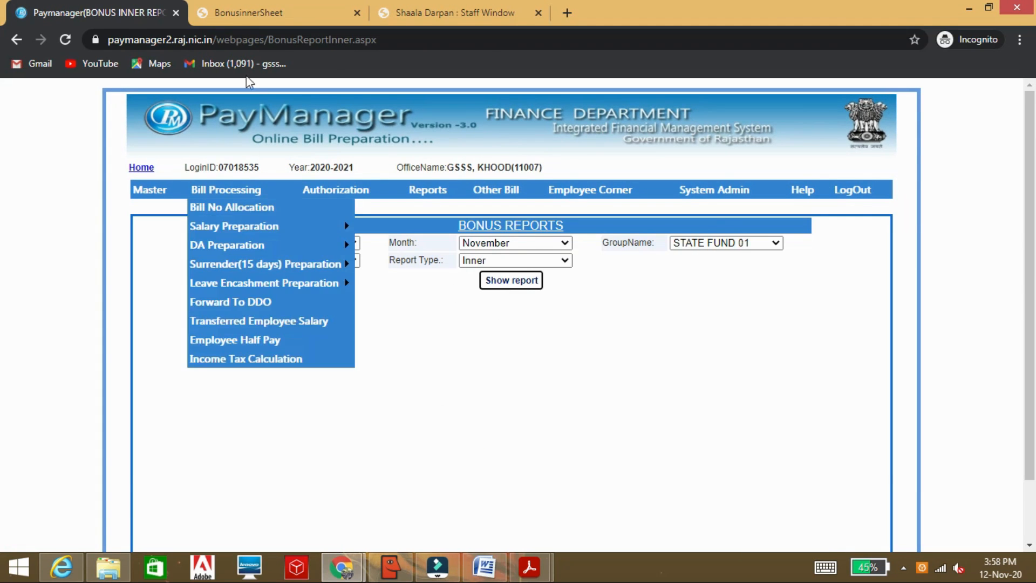
- Examine the bonus, deduction and net amounts in the bonus inner sheet, and return to the bonus reports page
{"action": "left_click", "coordinate": [249, 13]}
{"action": "scroll", "coordinate": [383, 281], "scroll_direction": "down", "scroll_amount": 2}
{"action": "scroll", "coordinate": [384, 280], "scroll_direction": "up", "scroll_amount": 2}
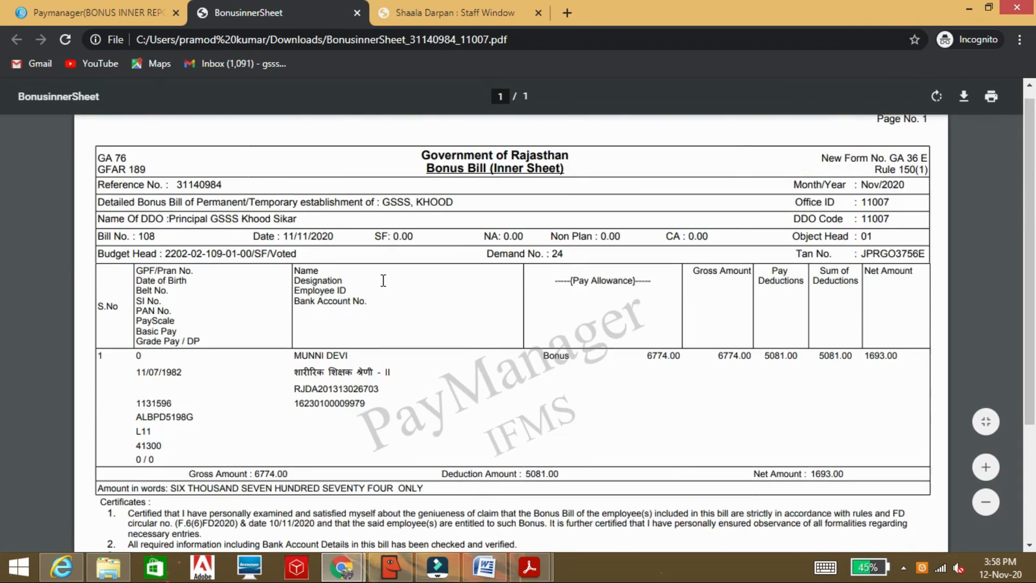
{"action": "scroll", "coordinate": [383, 280], "scroll_direction": "up", "scroll_amount": 1}
{"action": "left_click_drag", "start_coordinate": [642, 392], "coordinate": [679, 392]}
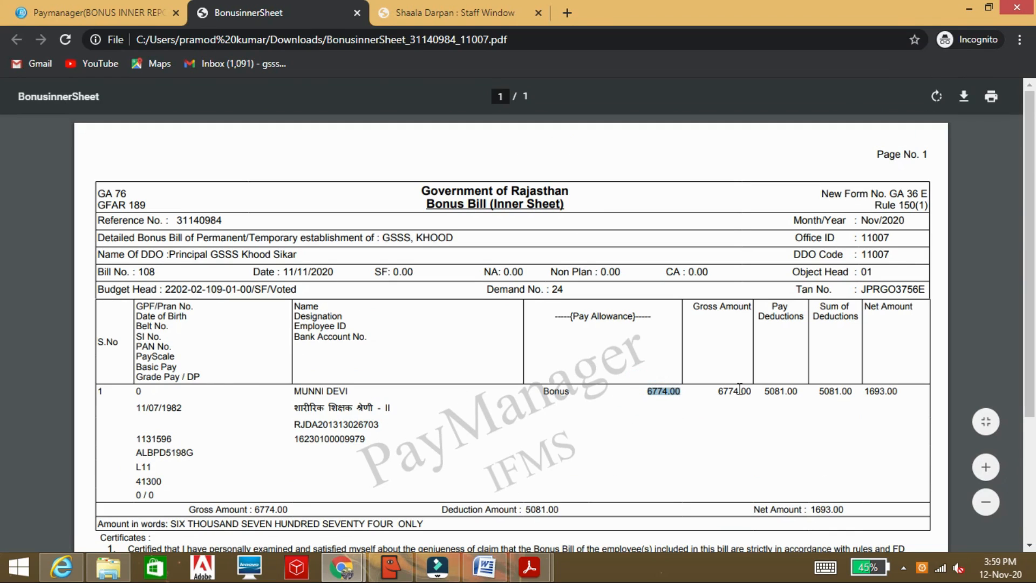
{"action": "double_click", "coordinate": [789, 390]}
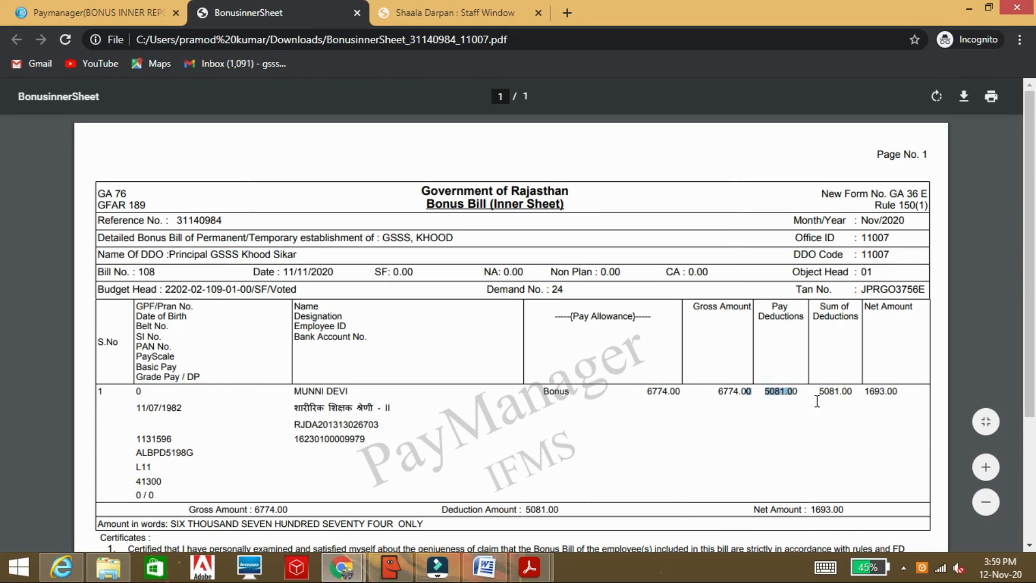
{"action": "double_click", "coordinate": [892, 391]}
{"action": "double_click", "coordinate": [894, 390]}
{"action": "scroll", "coordinate": [723, 416], "scroll_direction": "down", "scroll_amount": 3}
{"action": "scroll", "coordinate": [670, 389], "scroll_direction": "up", "scroll_amount": 3}
{"action": "left_click", "coordinate": [124, 7]}
{"action": "mouse_move", "coordinate": [246, 204]}
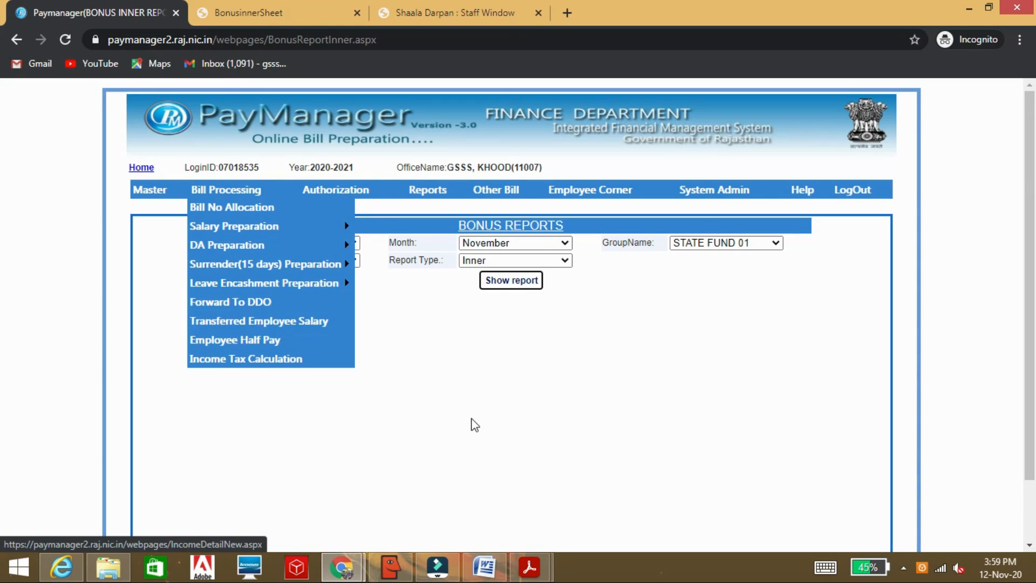
{"action": "mouse_move", "coordinate": [472, 198]}
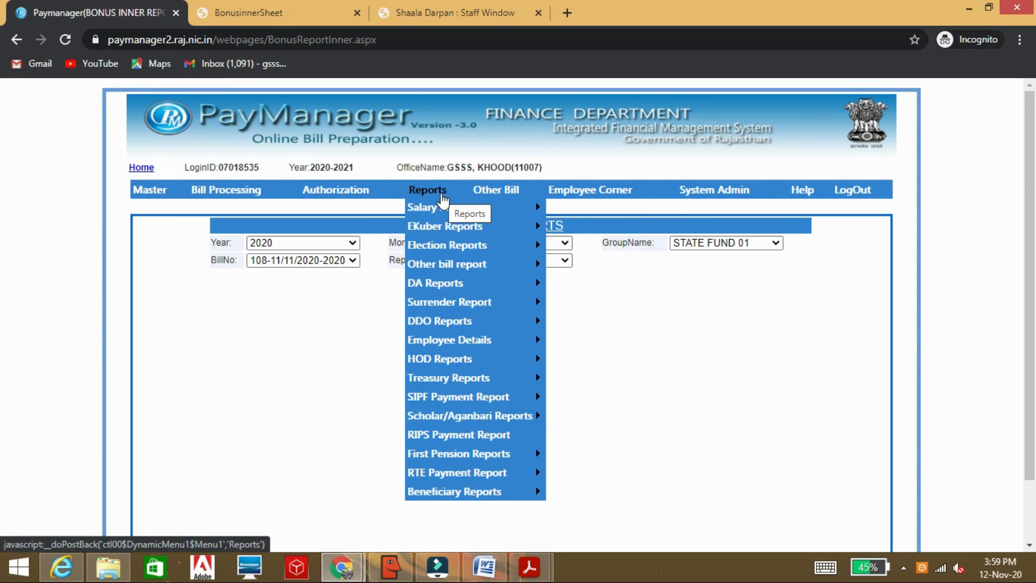
{"action": "mouse_move", "coordinate": [528, 273]}
{"action": "mouse_move", "coordinate": [564, 269]}
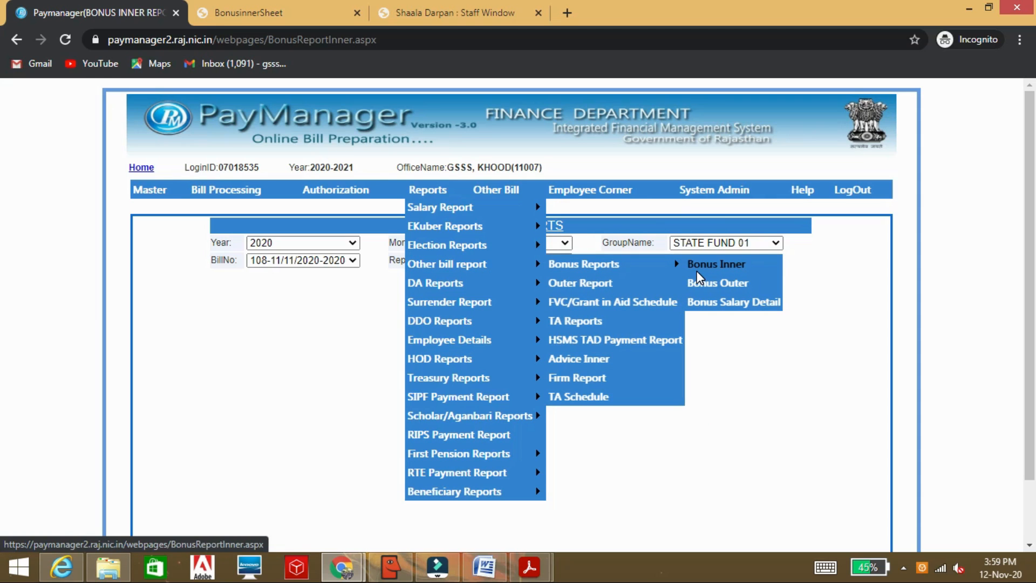
{"action": "left_click", "coordinate": [319, 314]}
{"action": "mouse_move", "coordinate": [340, 190]}
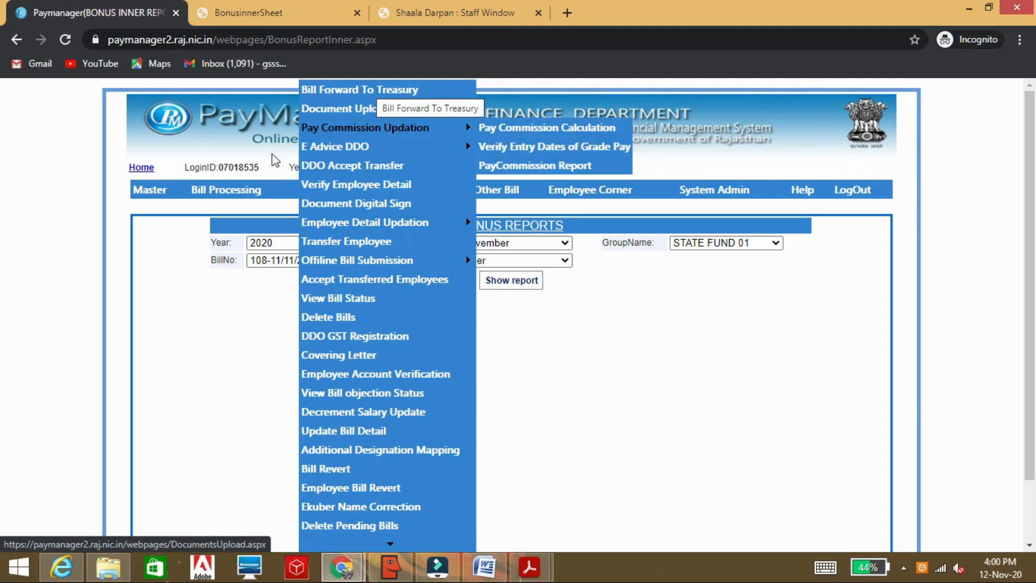
{"action": "mouse_move", "coordinate": [219, 199]}
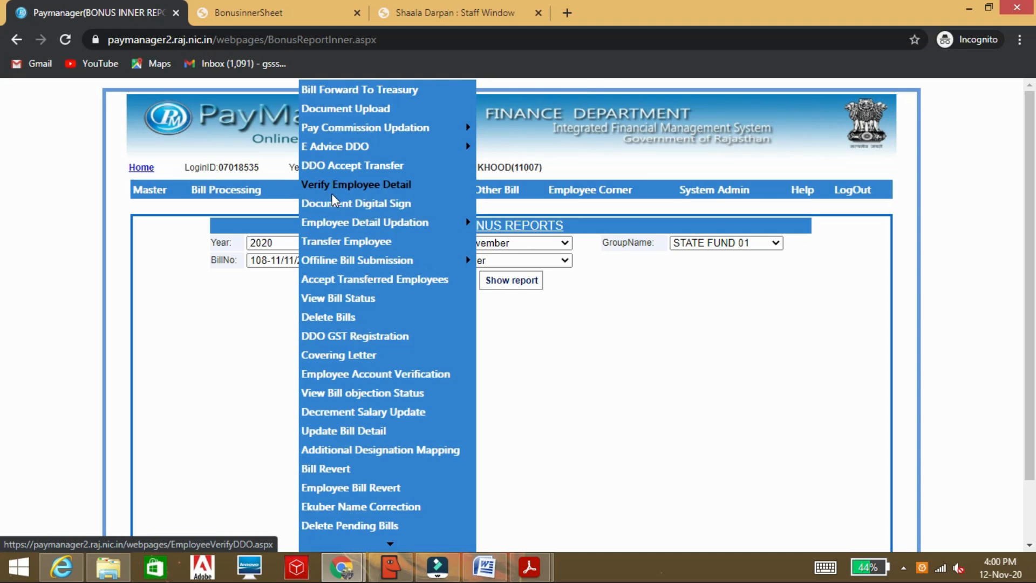
{"action": "mouse_move", "coordinate": [428, 190]}
{"action": "mouse_move", "coordinate": [436, 213]}
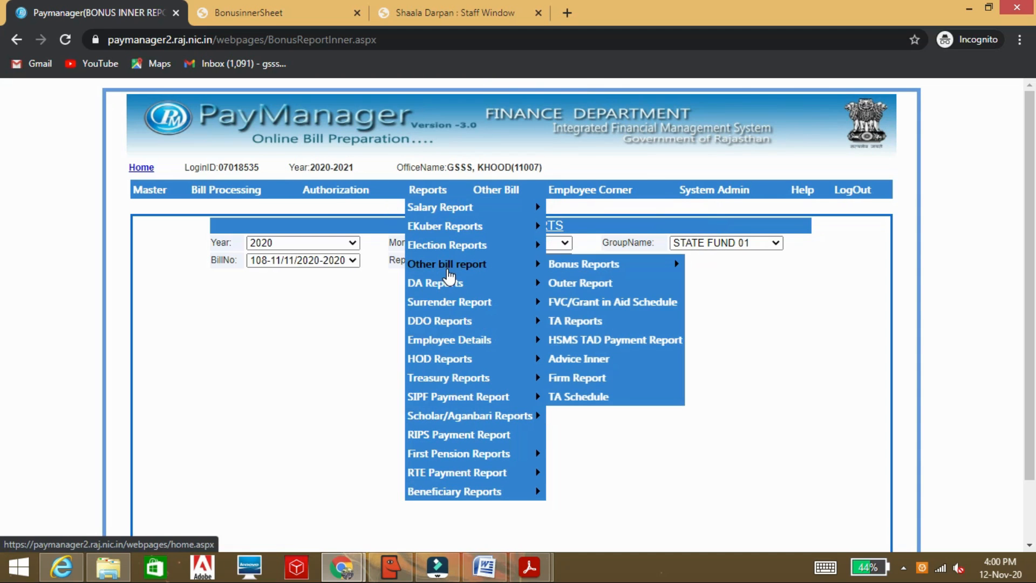
{"action": "mouse_move", "coordinate": [458, 283]}
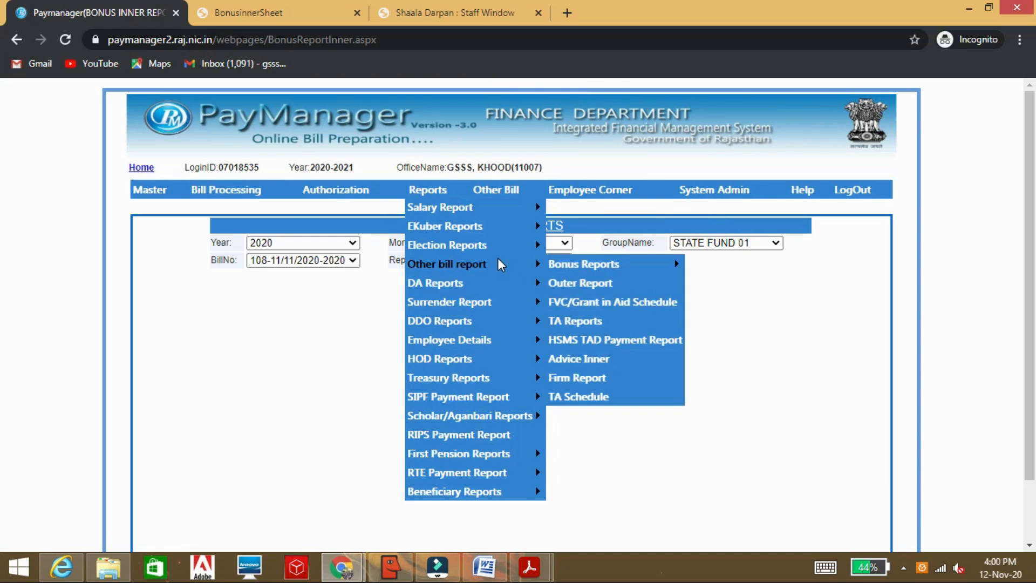
{"action": "mouse_move", "coordinate": [507, 264]}
{"action": "mouse_move", "coordinate": [575, 265]}
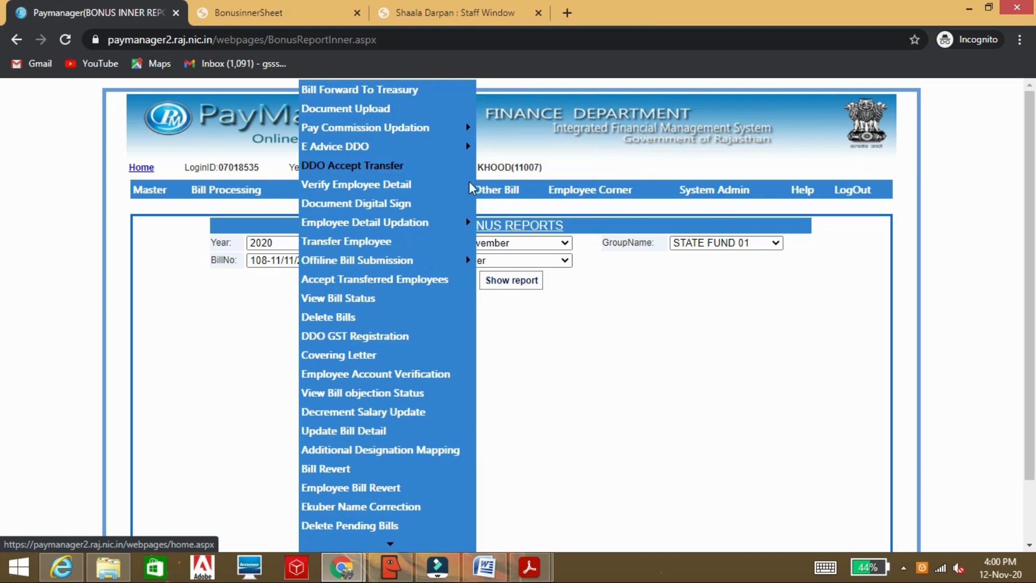
{"action": "left_click", "coordinate": [399, 422]}
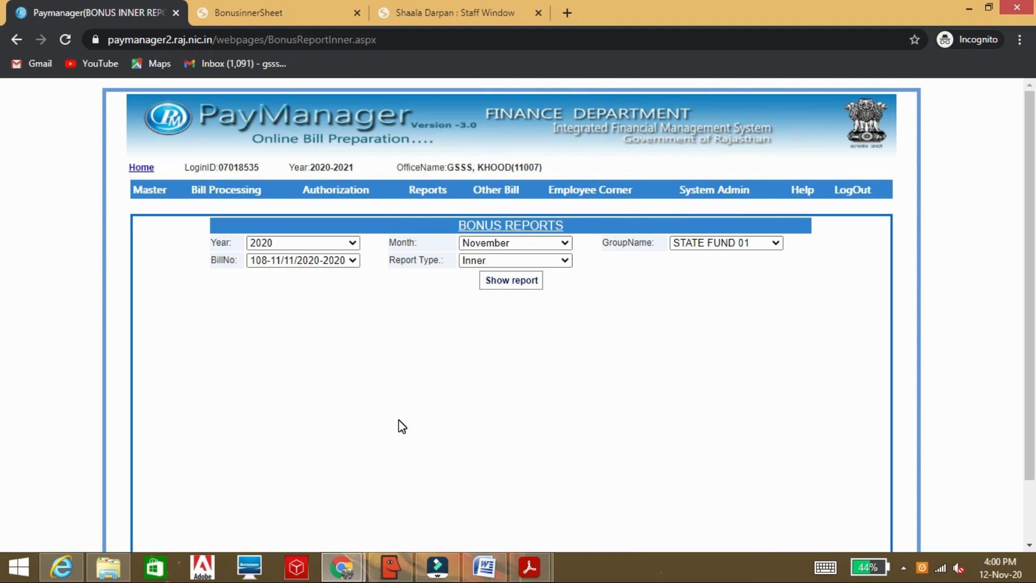